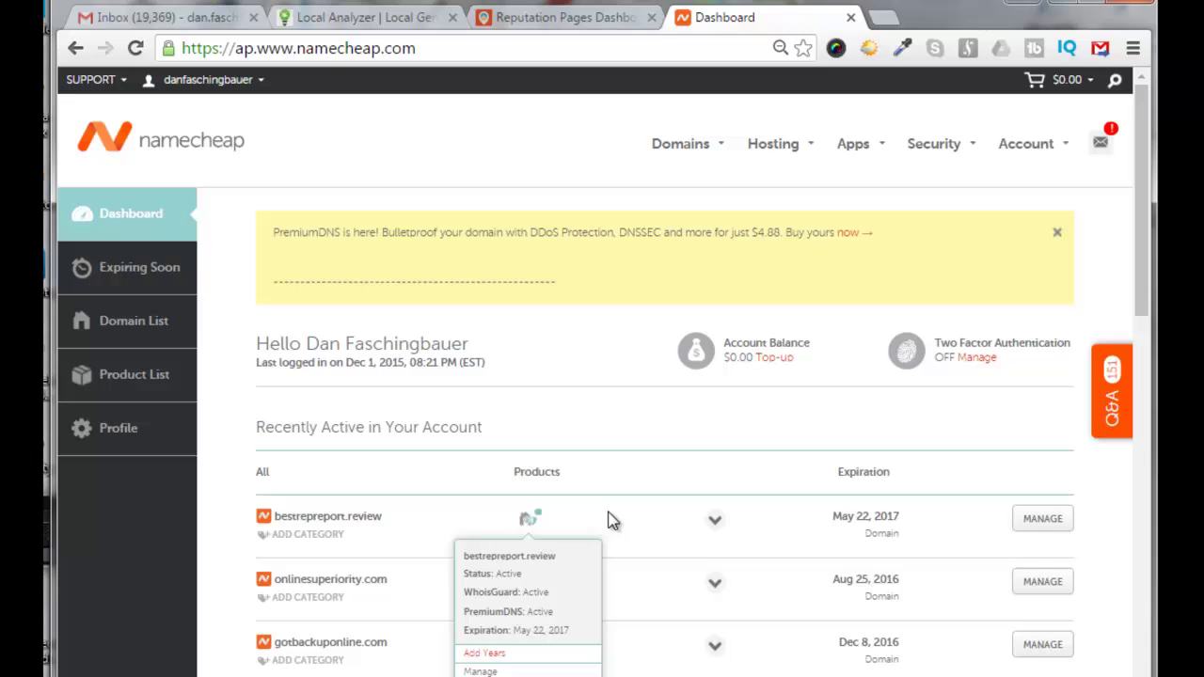
Open the advanced DNS settings of the bestrepreport.review domain and view its host records
{"action": "left_click", "coordinate": [1042, 523]}
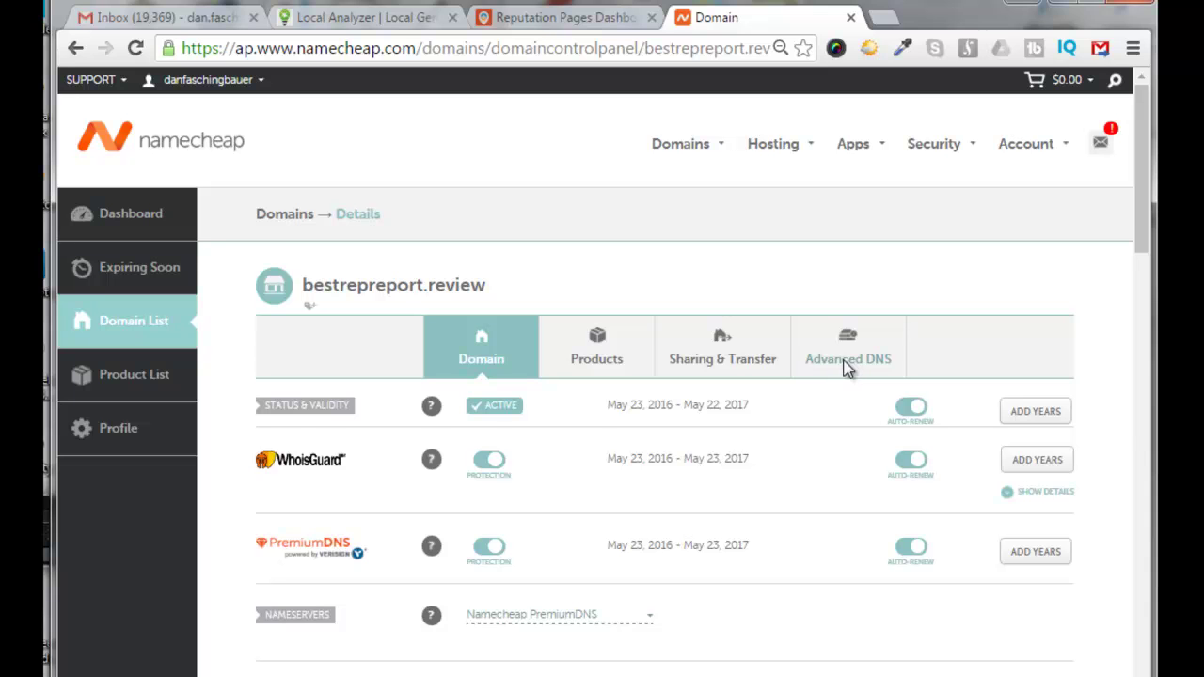
{"action": "left_click", "coordinate": [847, 367]}
{"action": "scroll", "coordinate": [371, 483], "scroll_direction": "down", "scroll_amount": 2}
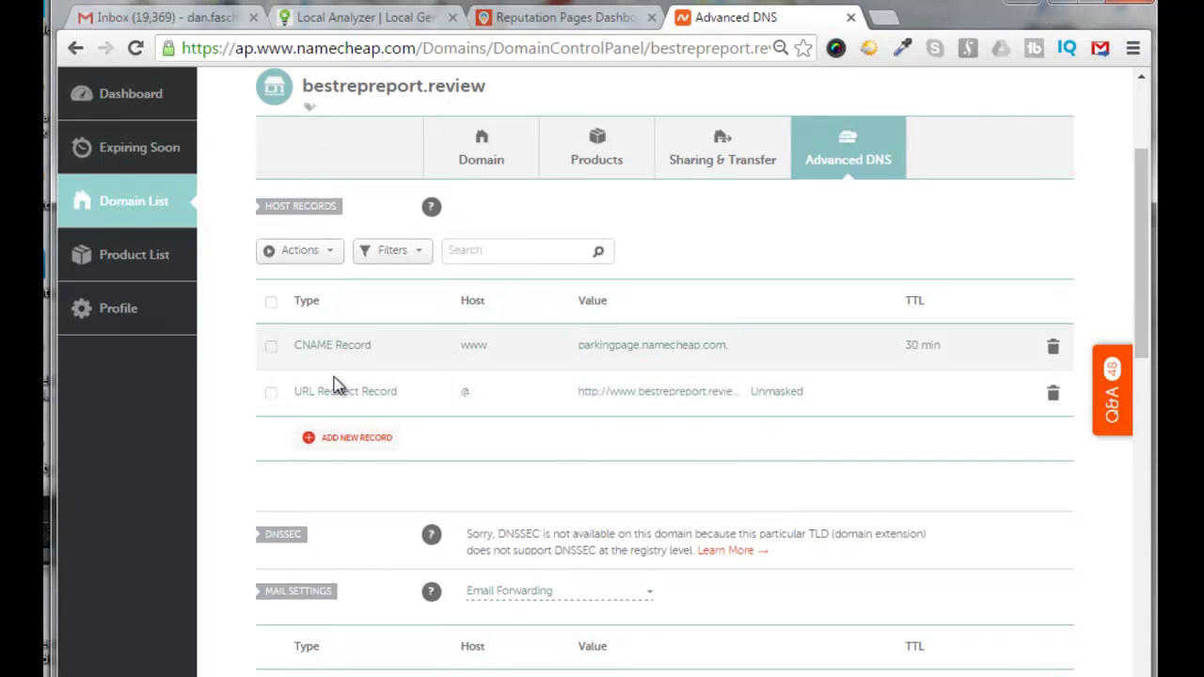
{"action": "left_click", "coordinate": [470, 303]}
{"action": "scroll", "coordinate": [525, 480], "scroll_direction": "up", "scroll_amount": 1}
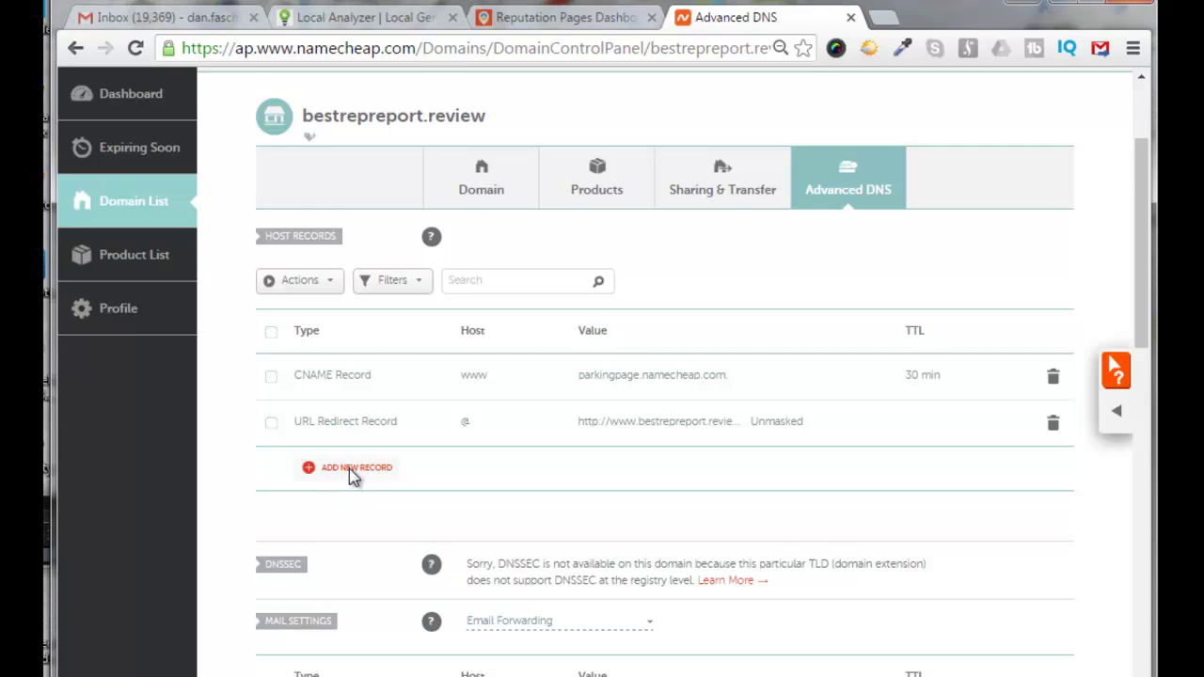
Add a new A Record with @ as its host to the domain's host records
{"action": "left_click", "coordinate": [349, 468]}
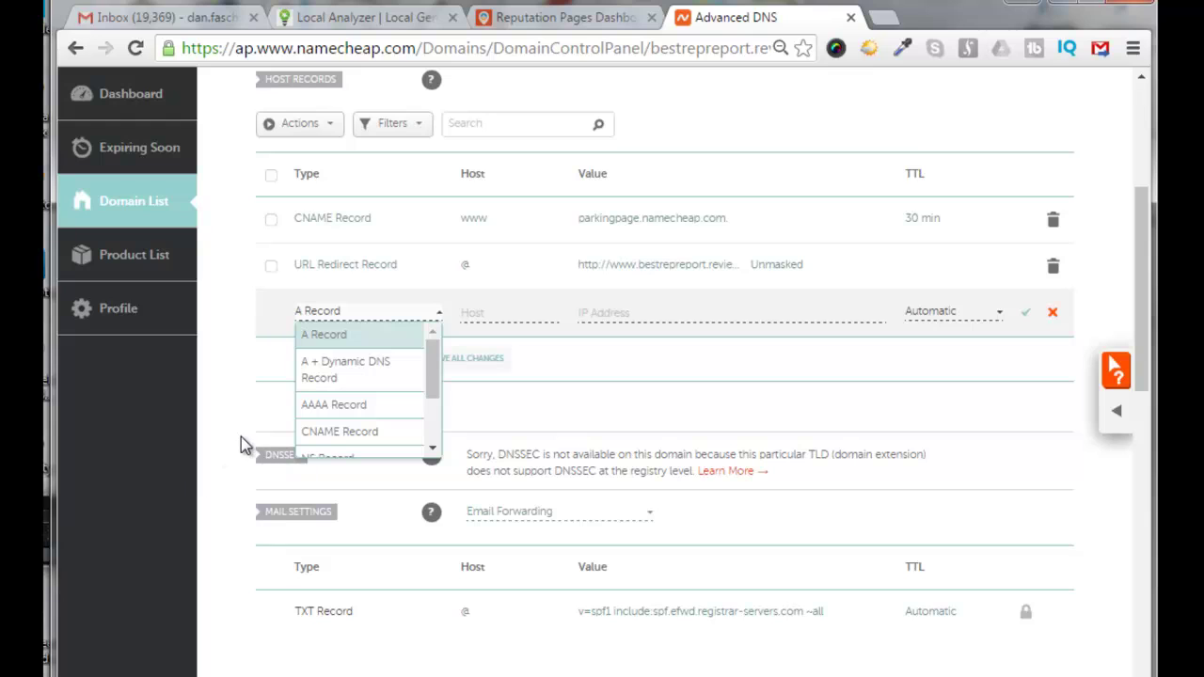
{"action": "left_click", "coordinate": [327, 336]}
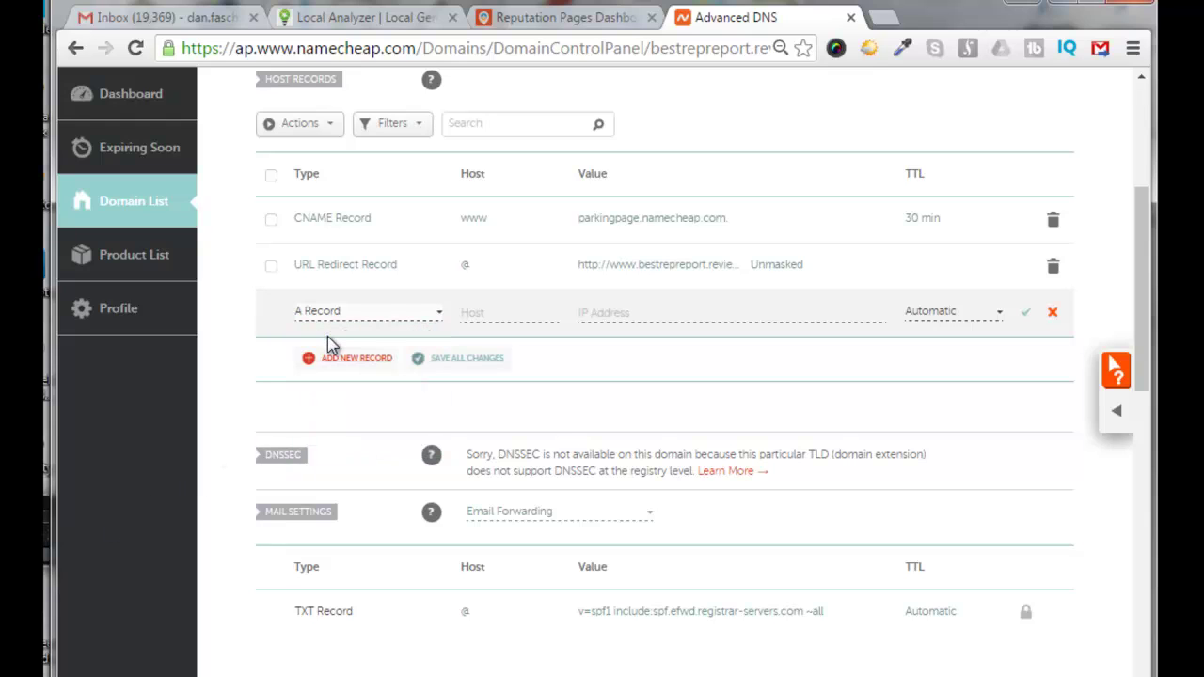
{"action": "left_click", "coordinate": [488, 313]}
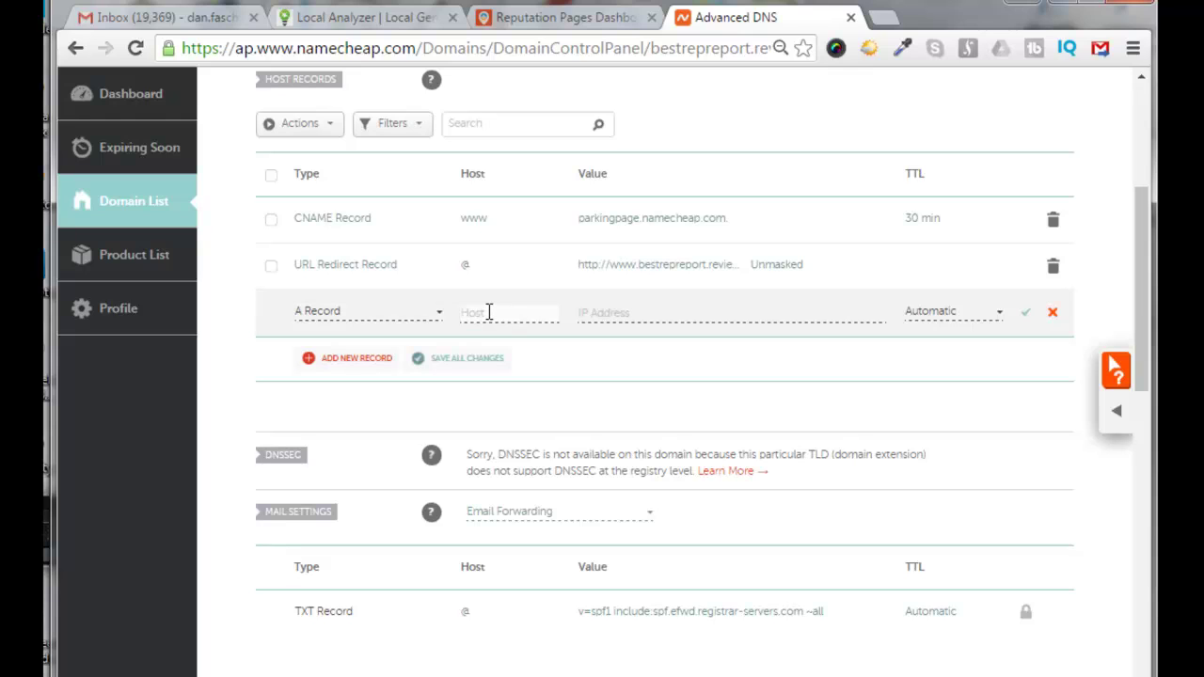
{"action": "type", "text": "@"}
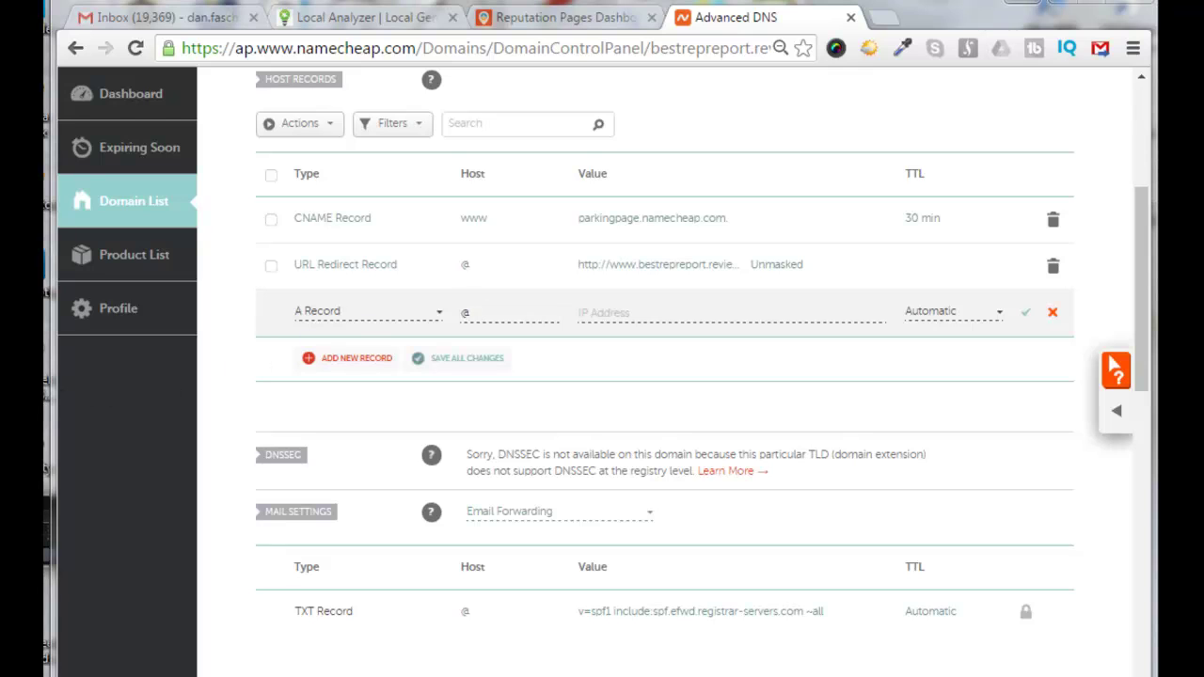
Copy the IP address 72.52.238.25 from the text notes into the new A Record and set its TTL to 5 min
{"action": "left_click_drag", "start_coordinate": [57, 398], "coordinate": [141, 404]}
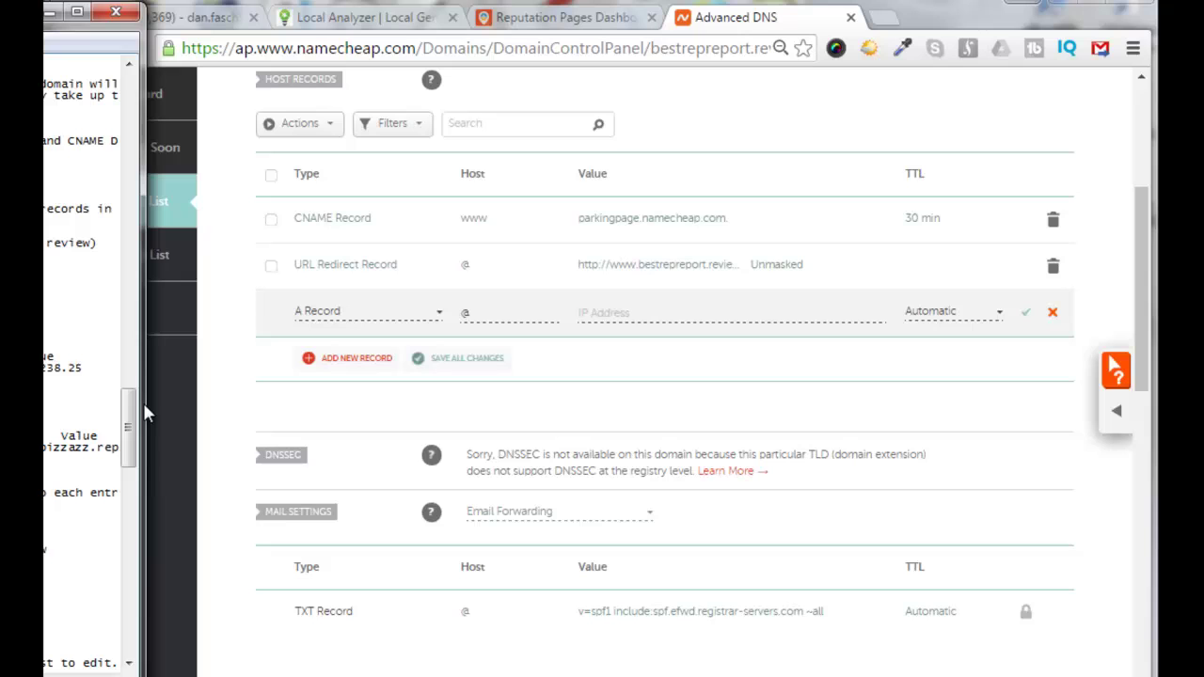
{"action": "left_click_drag", "start_coordinate": [45, 368], "coordinate": [90, 369]}
{"action": "right_click", "coordinate": [53, 369]}
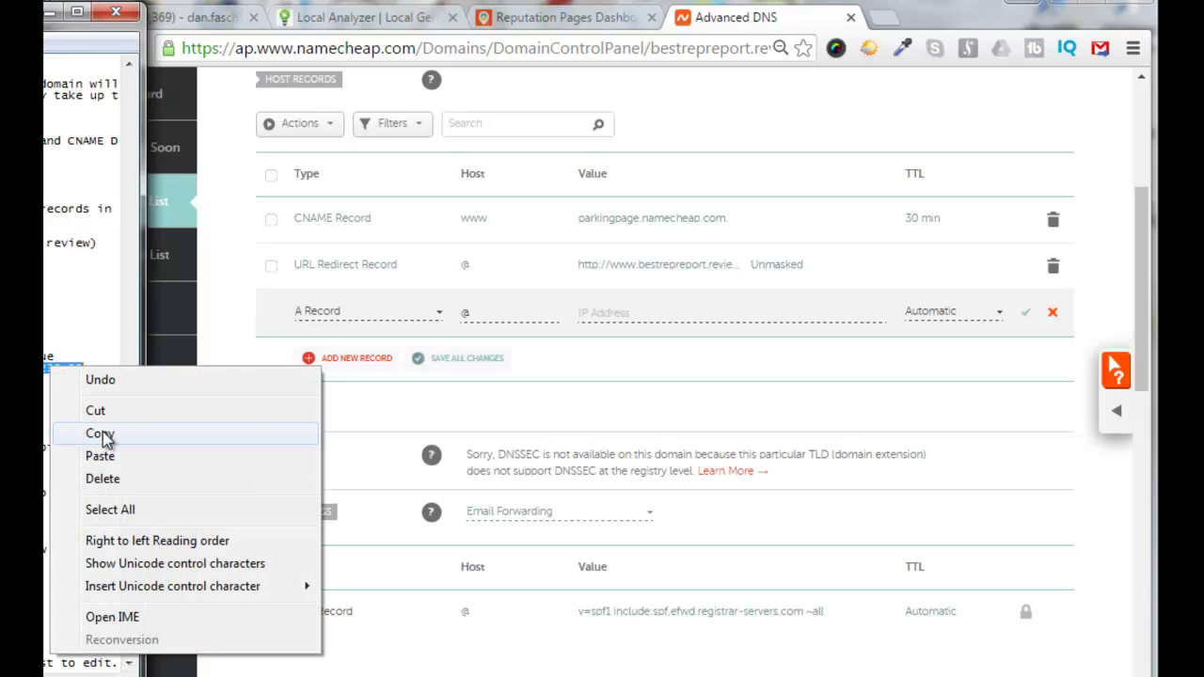
{"action": "left_click", "coordinate": [100, 433]}
{"action": "left_click", "coordinate": [1115, 367]}
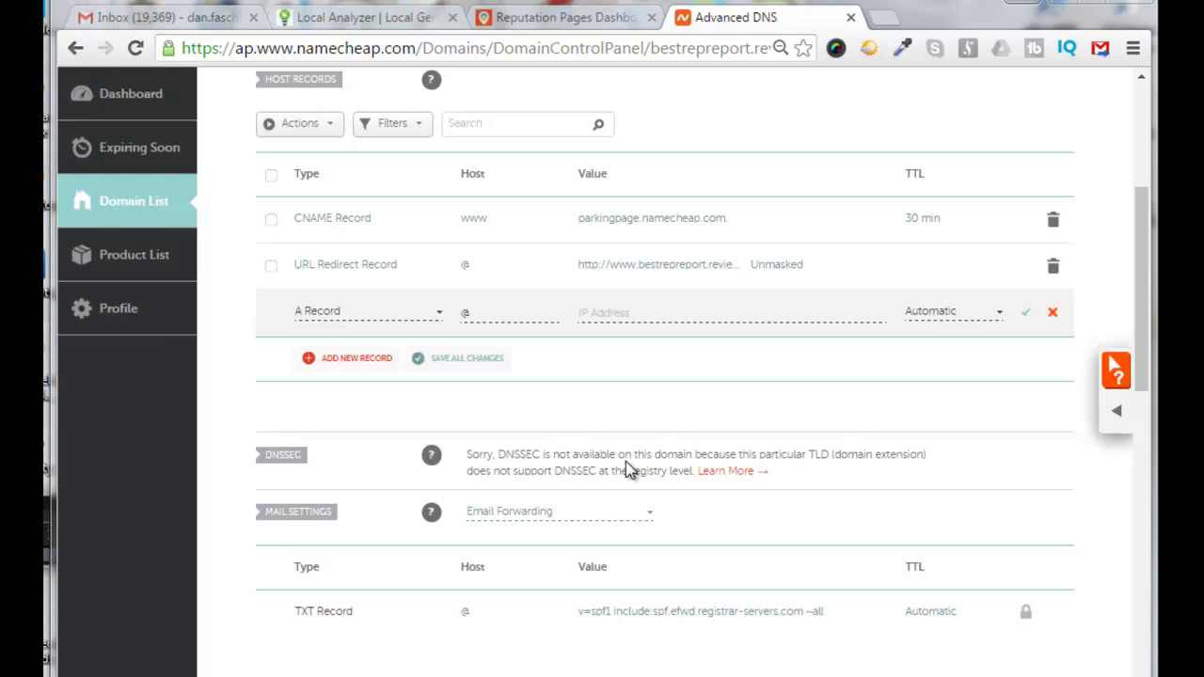
{"action": "left_click", "coordinate": [605, 310]}
{"action": "key", "text": "ctrl+v"}
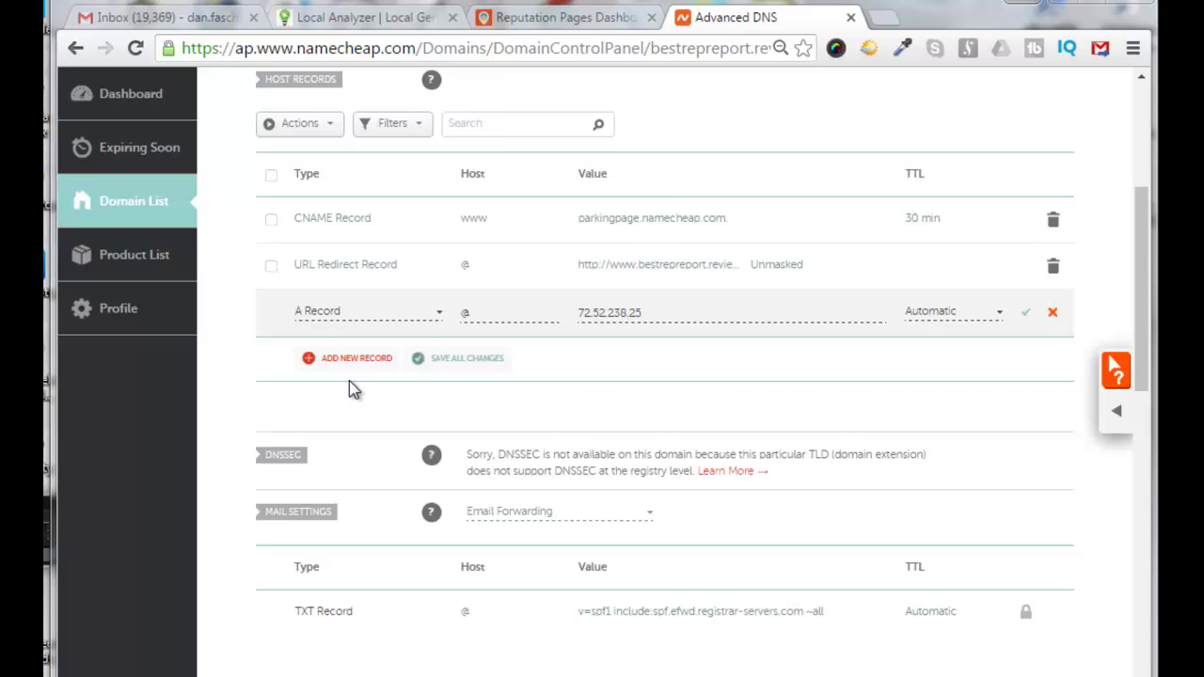
{"action": "left_click", "coordinate": [998, 320]}
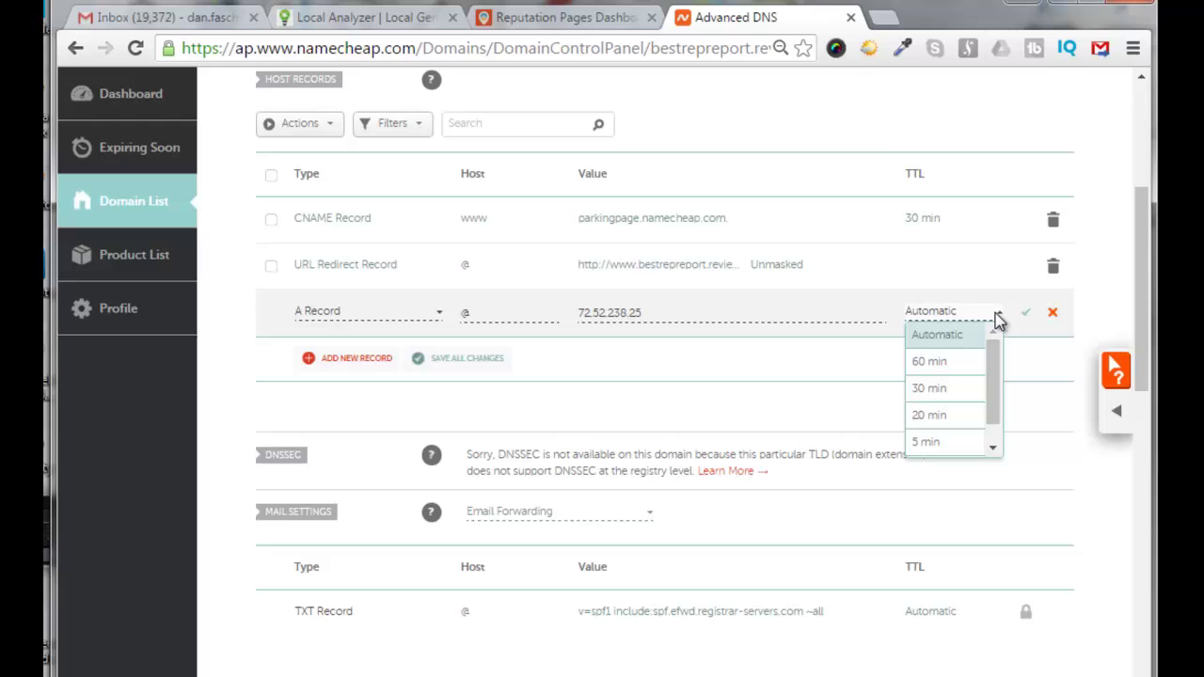
{"action": "left_click", "coordinate": [934, 442]}
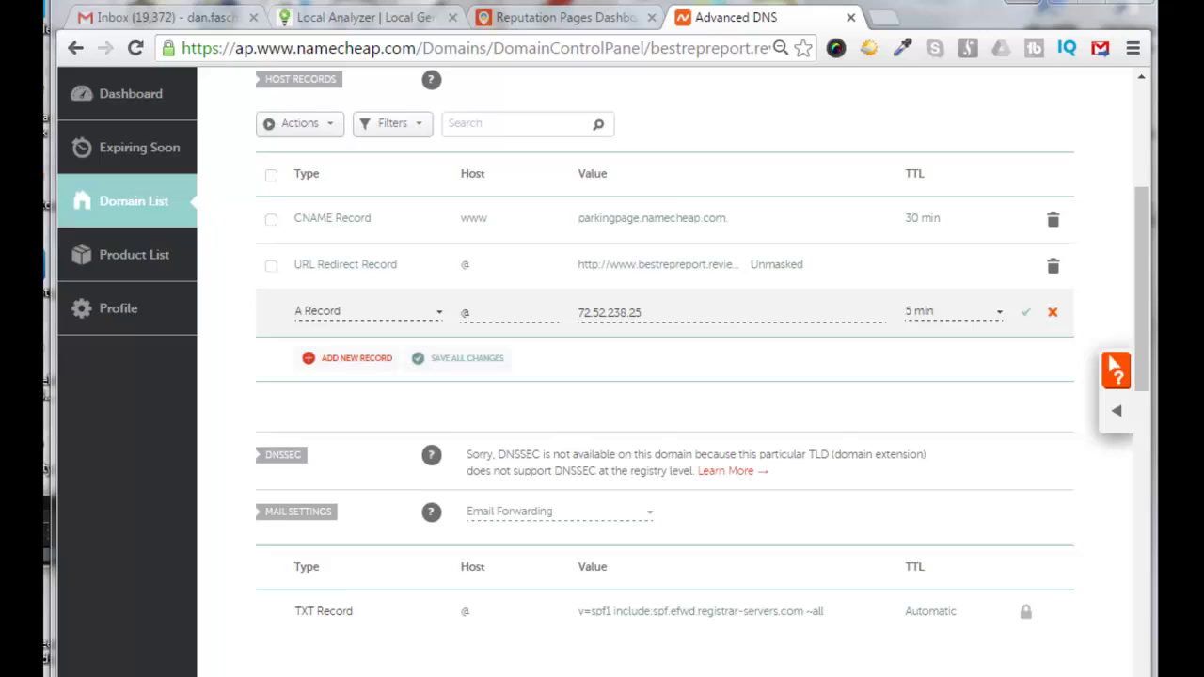
Add a new CNAME Record with www as its host below the A Record
{"action": "left_click", "coordinate": [352, 359]}
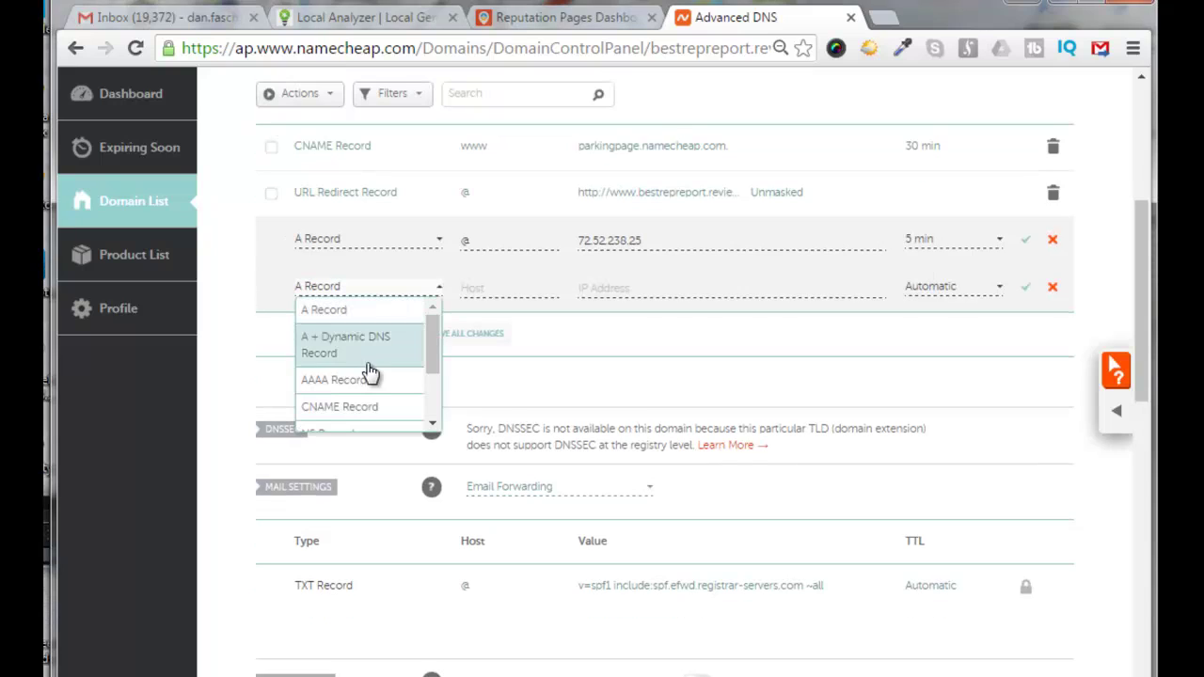
{"action": "left_click", "coordinate": [339, 407]}
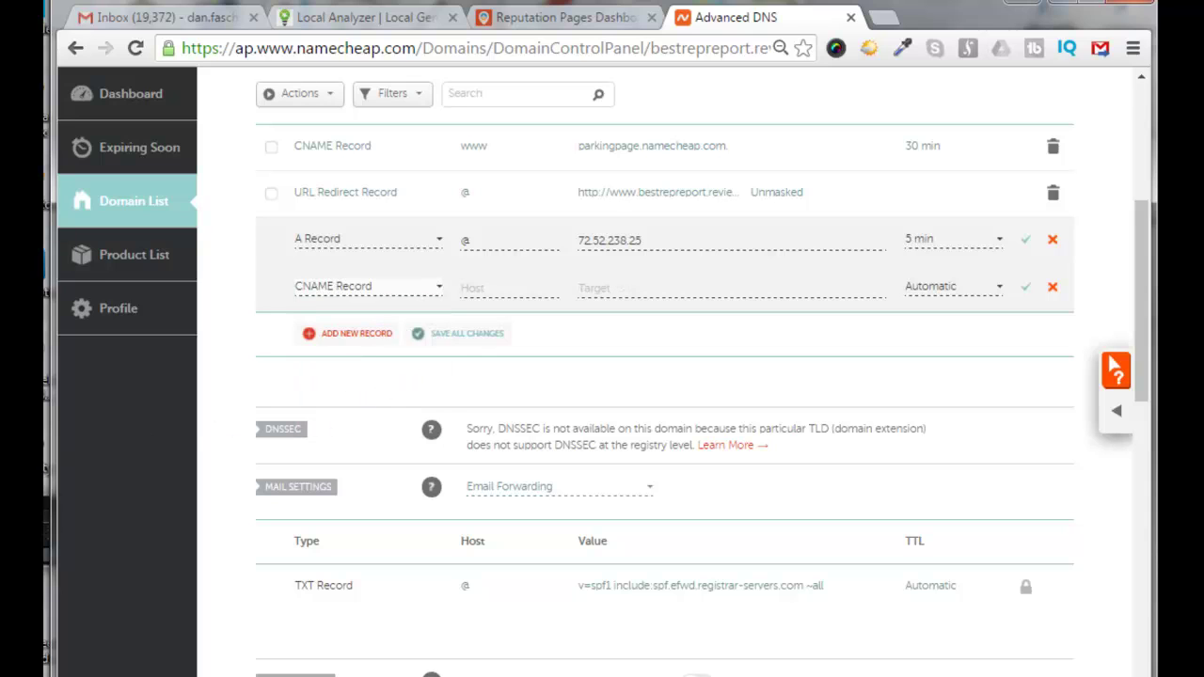
{"action": "left_click", "coordinate": [477, 288]}
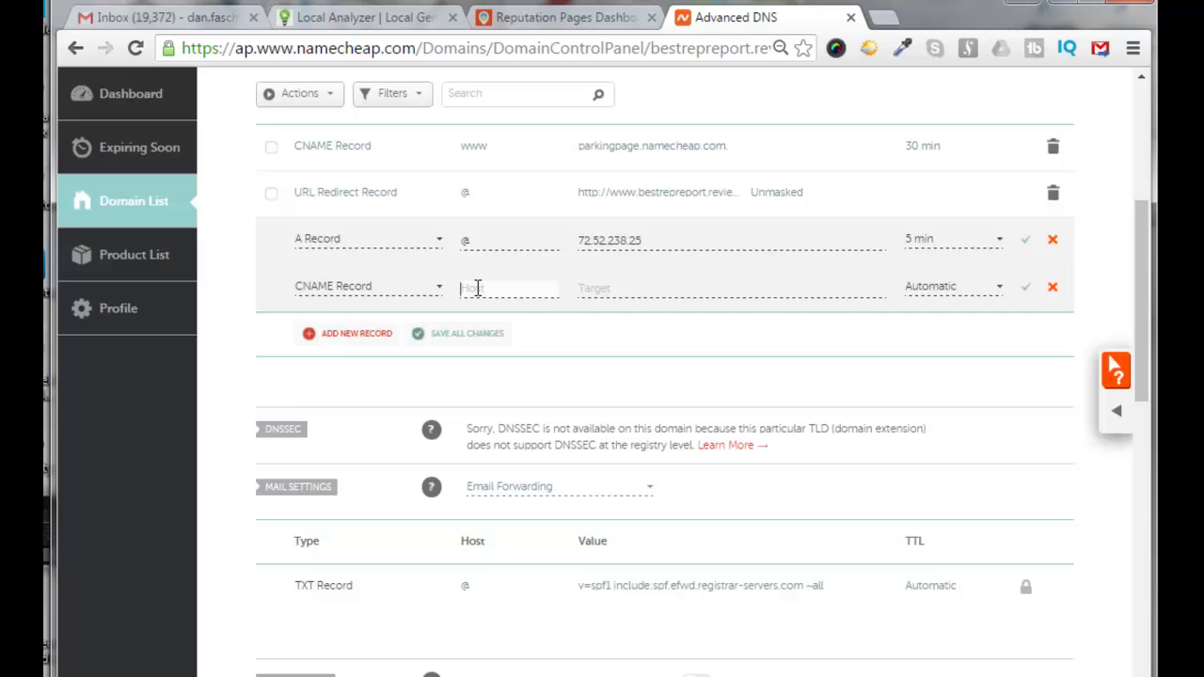
{"action": "type", "text": "www"}
{"action": "key", "text": "Tab"}
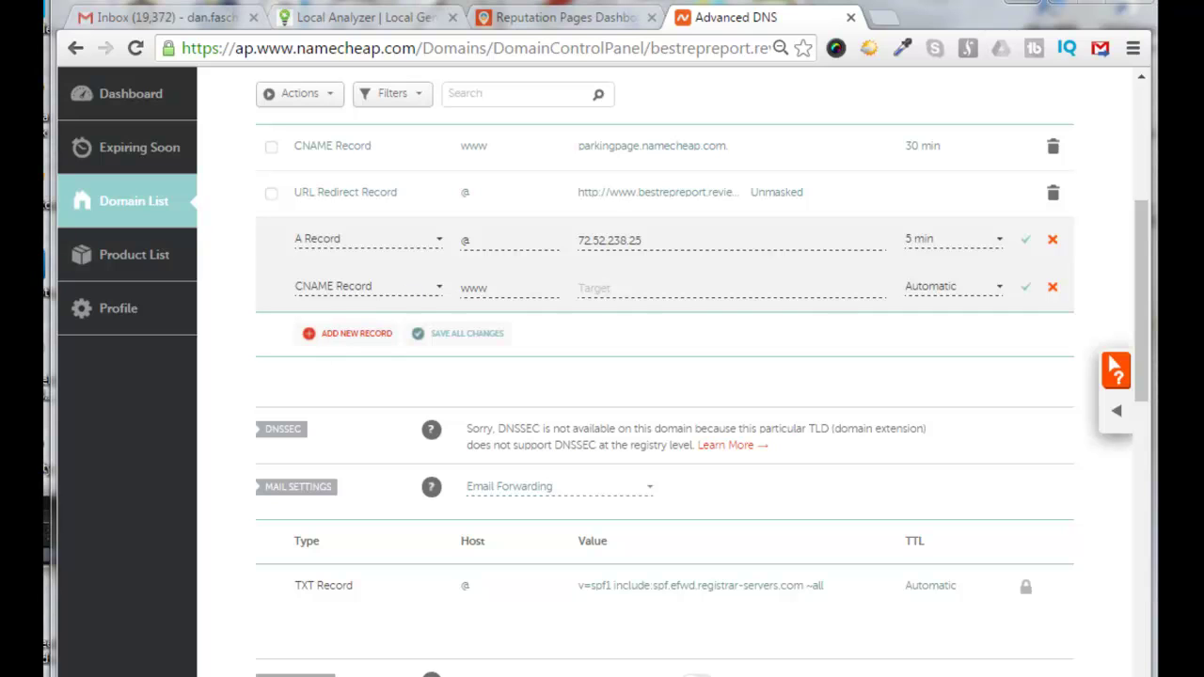
Paste videopizzazz.repgrader.com as the new CNAME Record's target with a 5 min TTL, and save all host record changes
{"action": "right_click", "coordinate": [589, 289]}
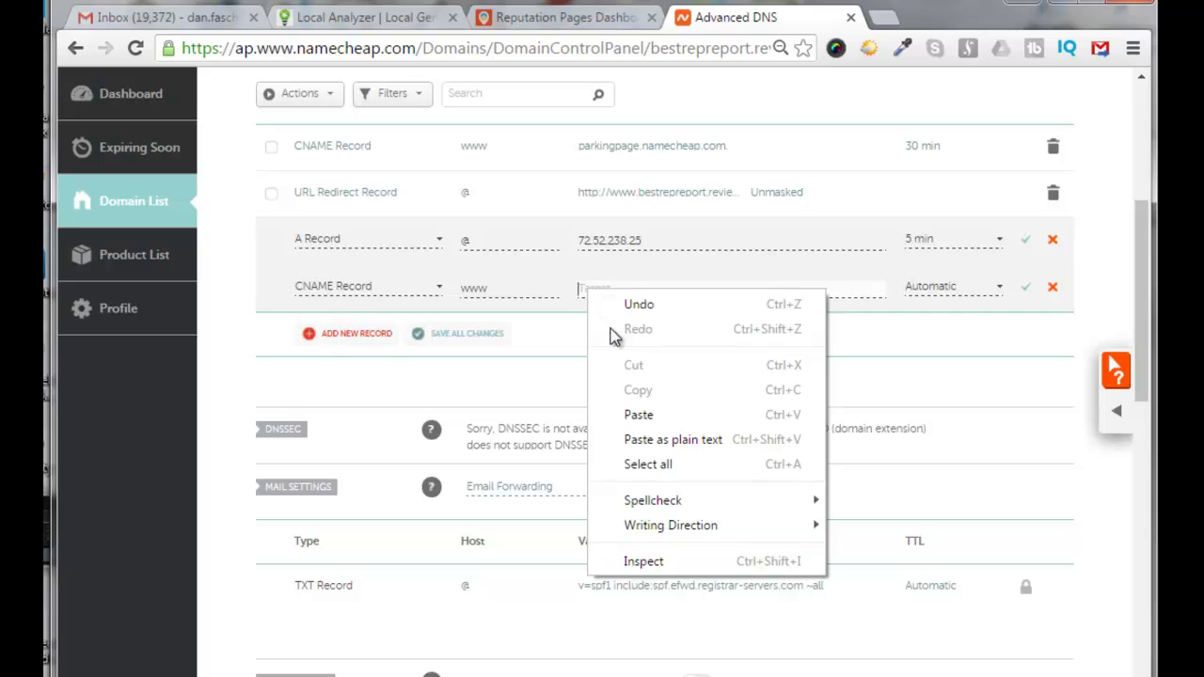
{"action": "left_click", "coordinate": [639, 415]}
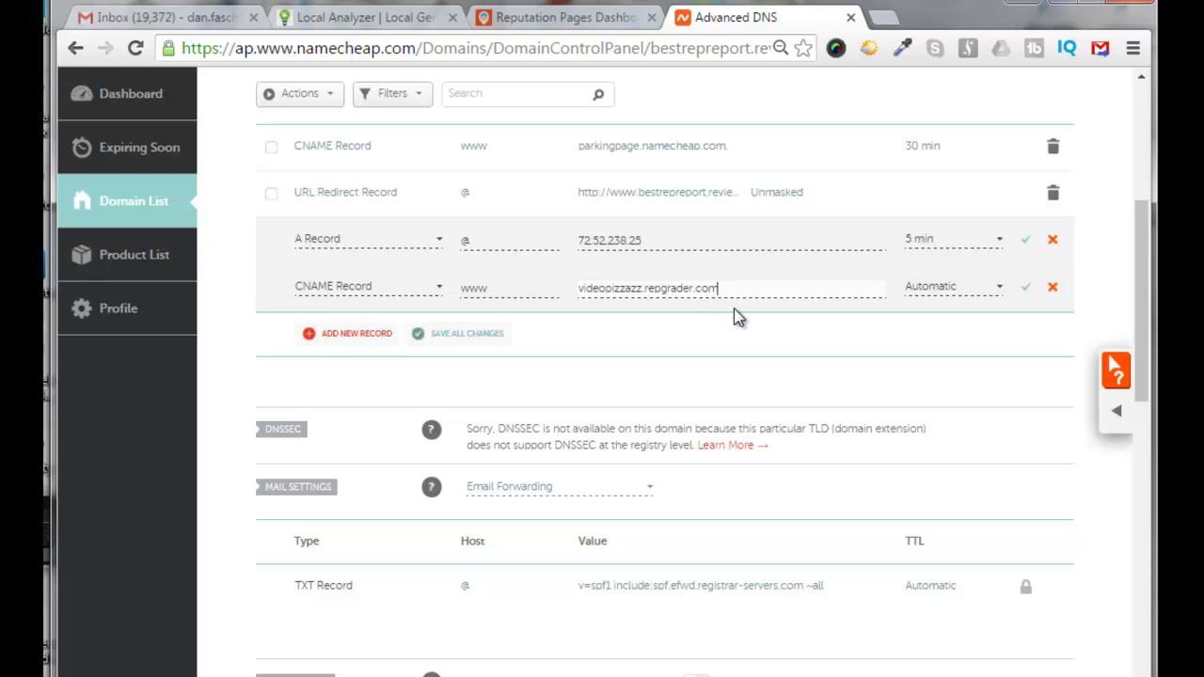
{"action": "left_click", "coordinate": [999, 294]}
{"action": "scroll", "coordinate": [924, 428], "scroll_direction": "down", "scroll_amount": 1}
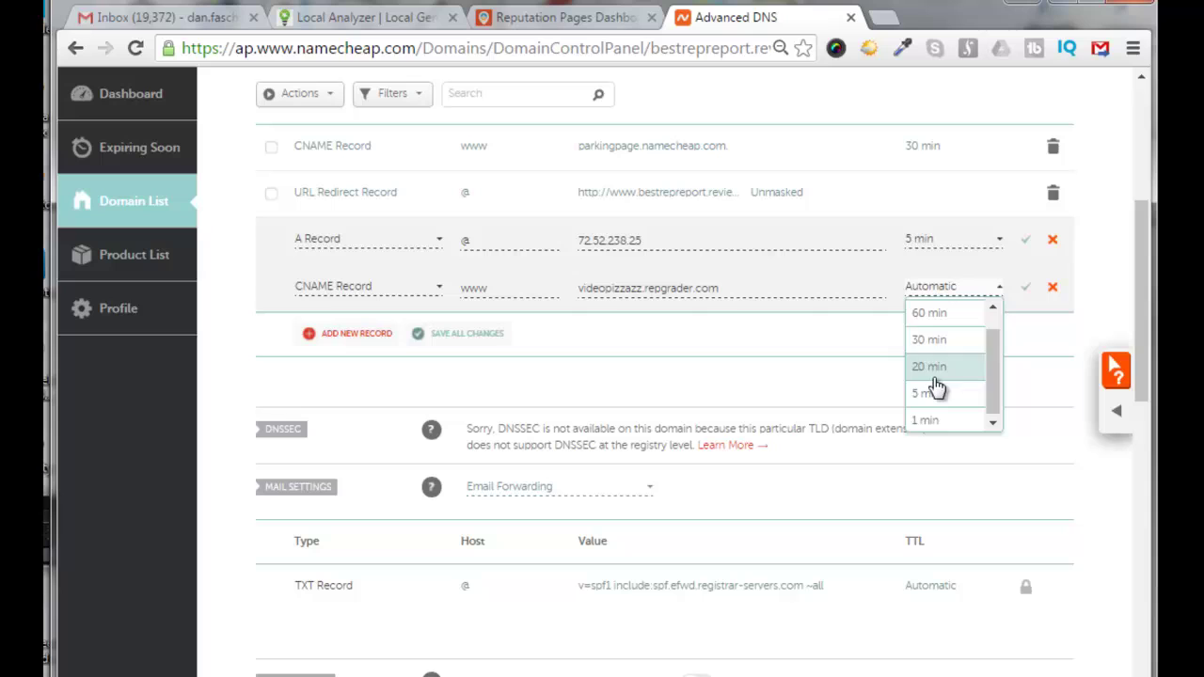
{"action": "left_click", "coordinate": [932, 395]}
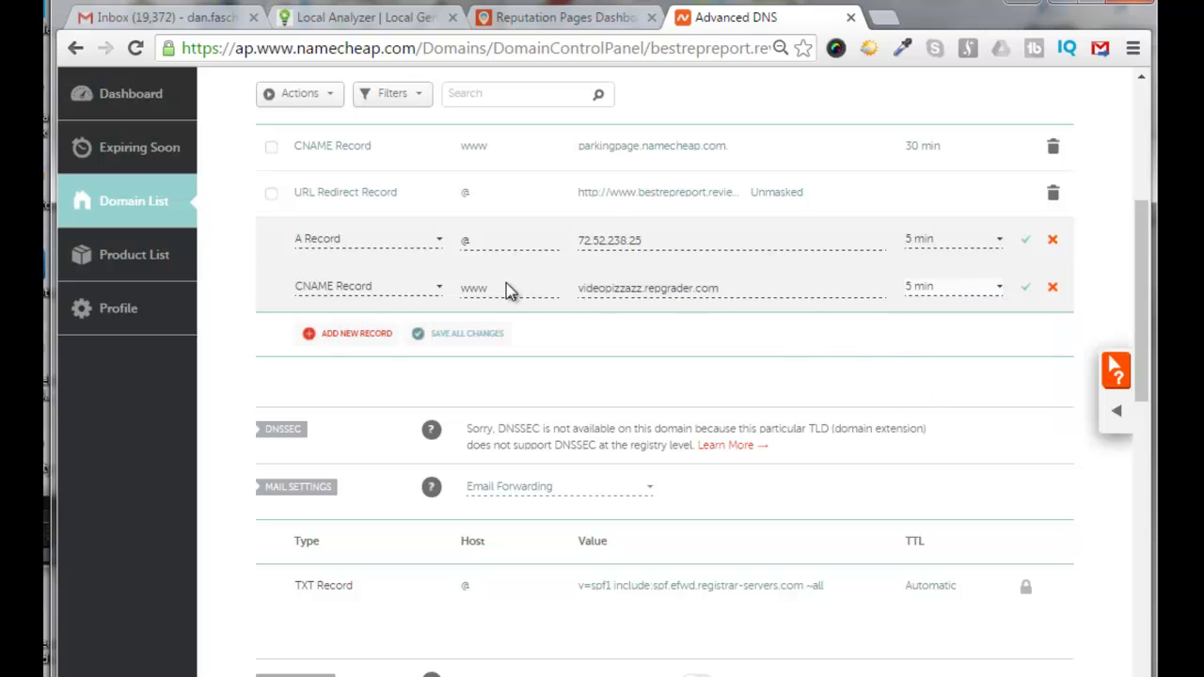
{"action": "left_click", "coordinate": [456, 339]}
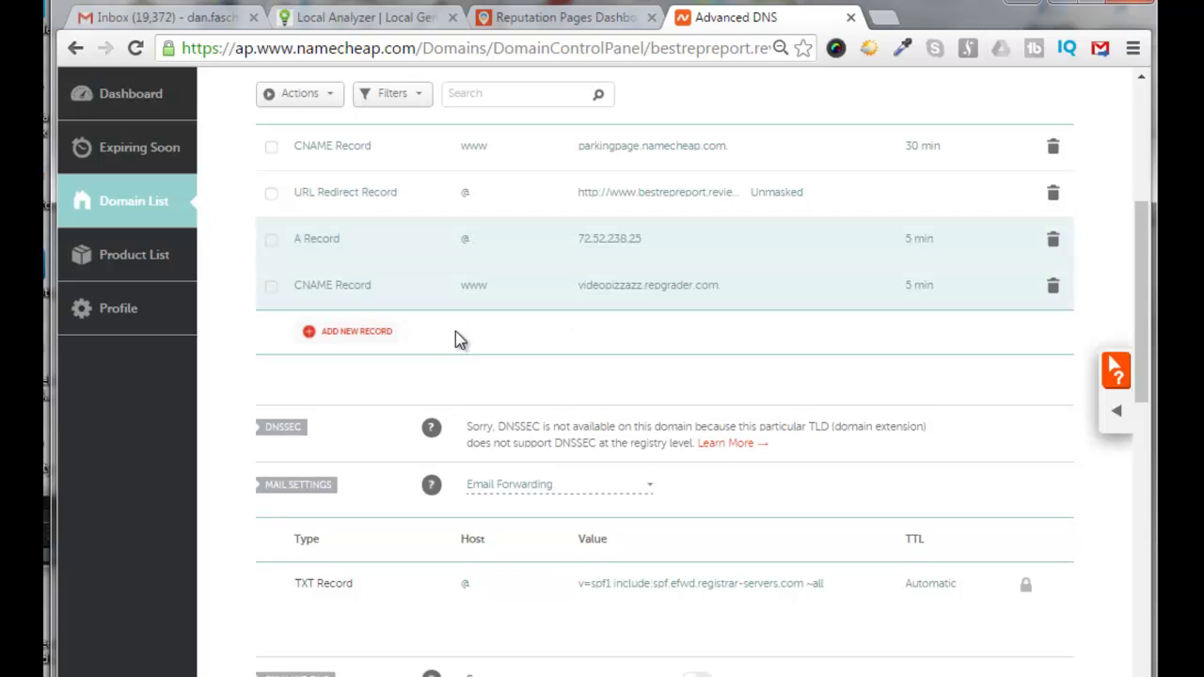
Delete the old www CNAME Record that points to parkingpage.namecheap.com
{"action": "scroll", "coordinate": [423, 339], "scroll_direction": "up", "scroll_amount": 2}
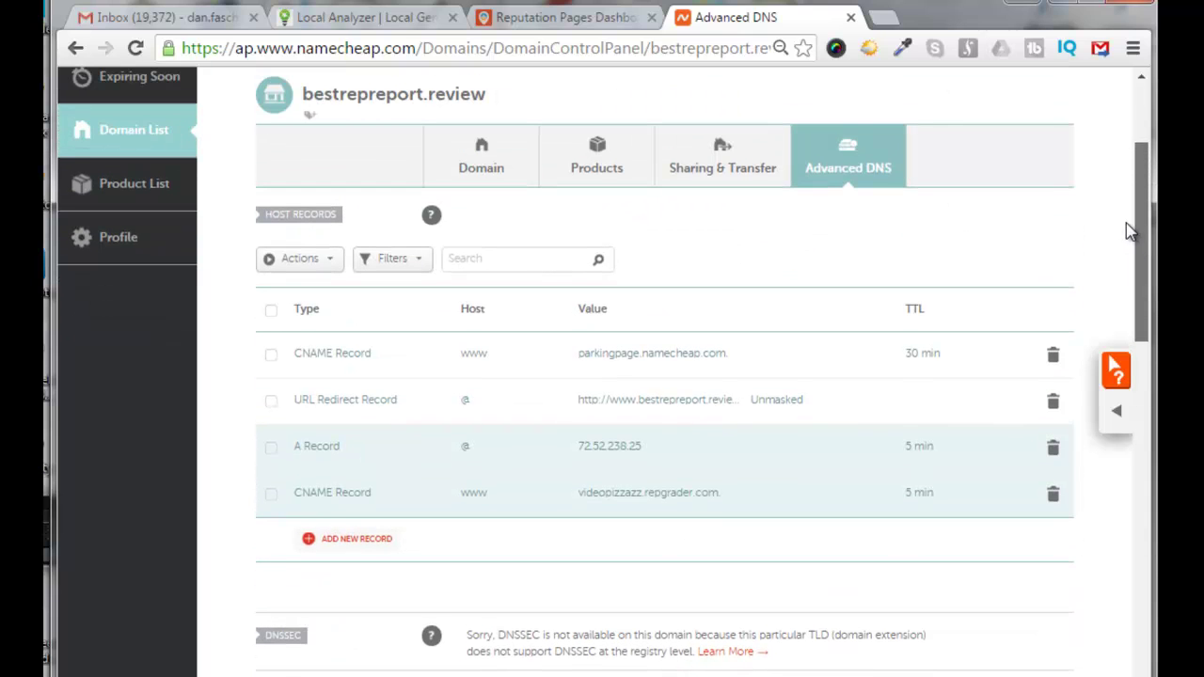
{"action": "left_click", "coordinate": [271, 355]}
{"action": "left_click", "coordinate": [1052, 362]}
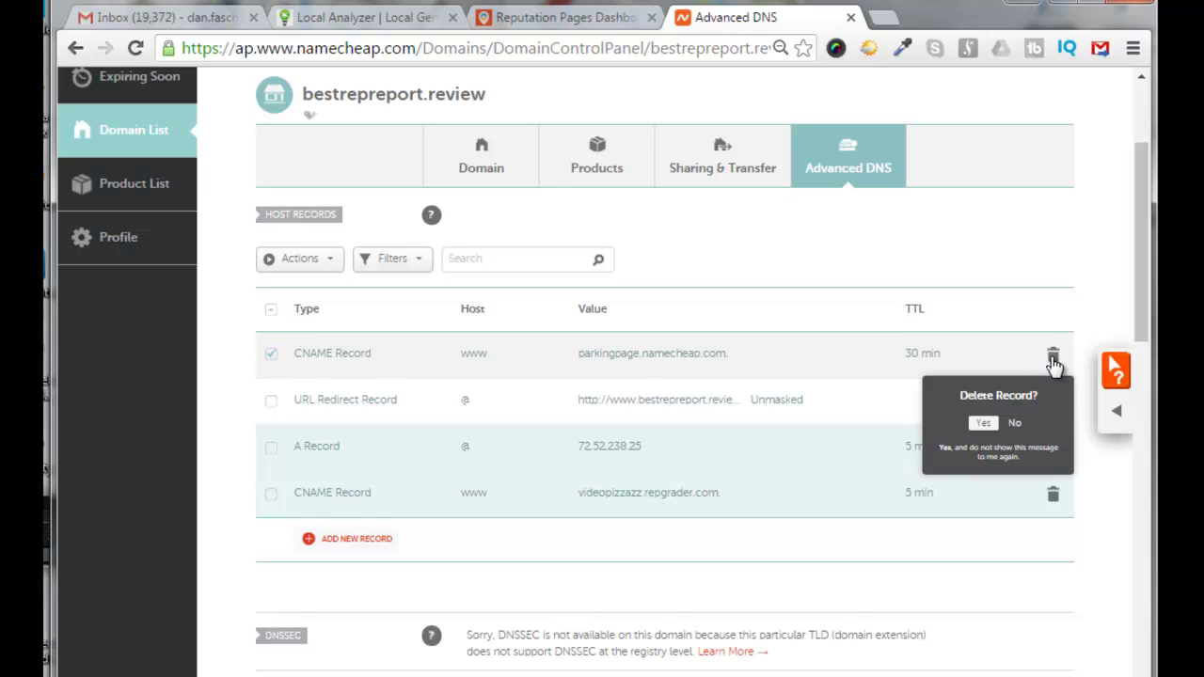
{"action": "left_click", "coordinate": [982, 423]}
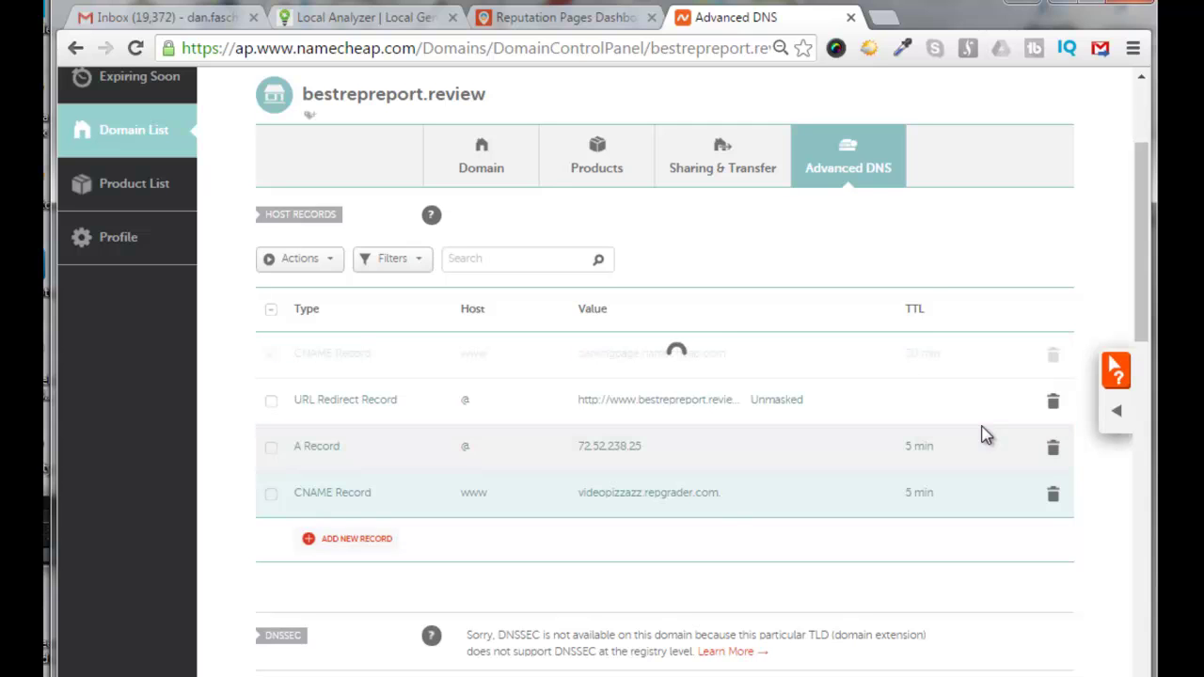
Delete the URL Redirect Record for host @ from the host records
{"action": "left_click", "coordinate": [272, 357]}
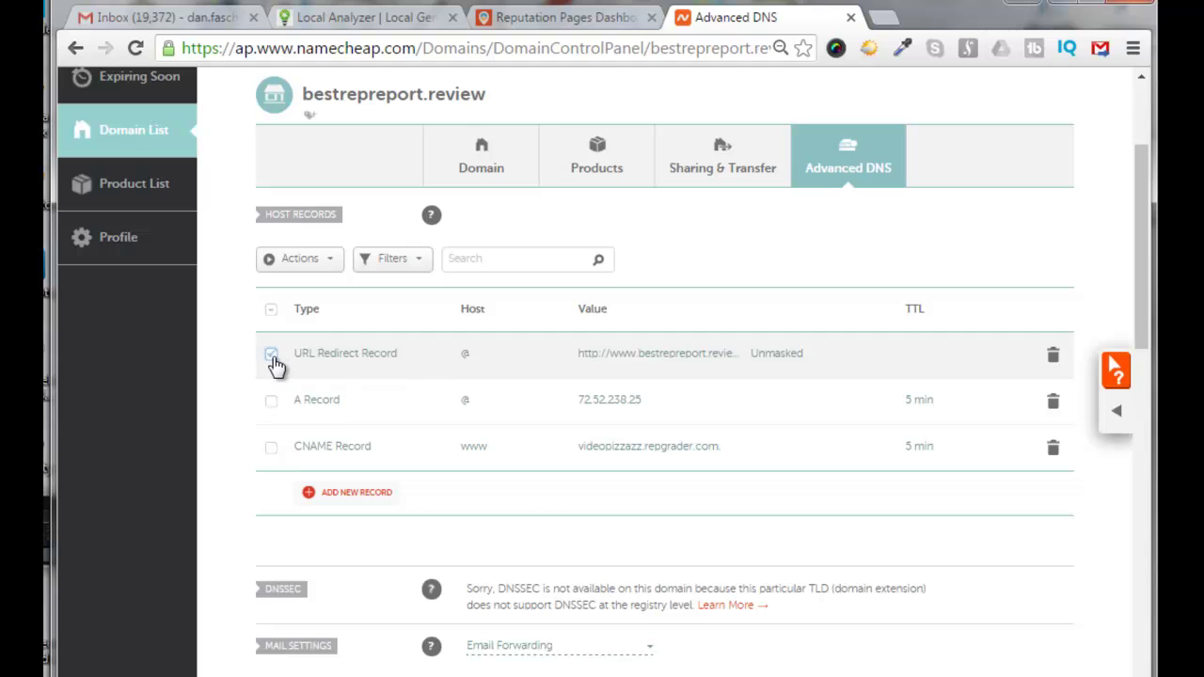
{"action": "left_click", "coordinate": [1052, 359]}
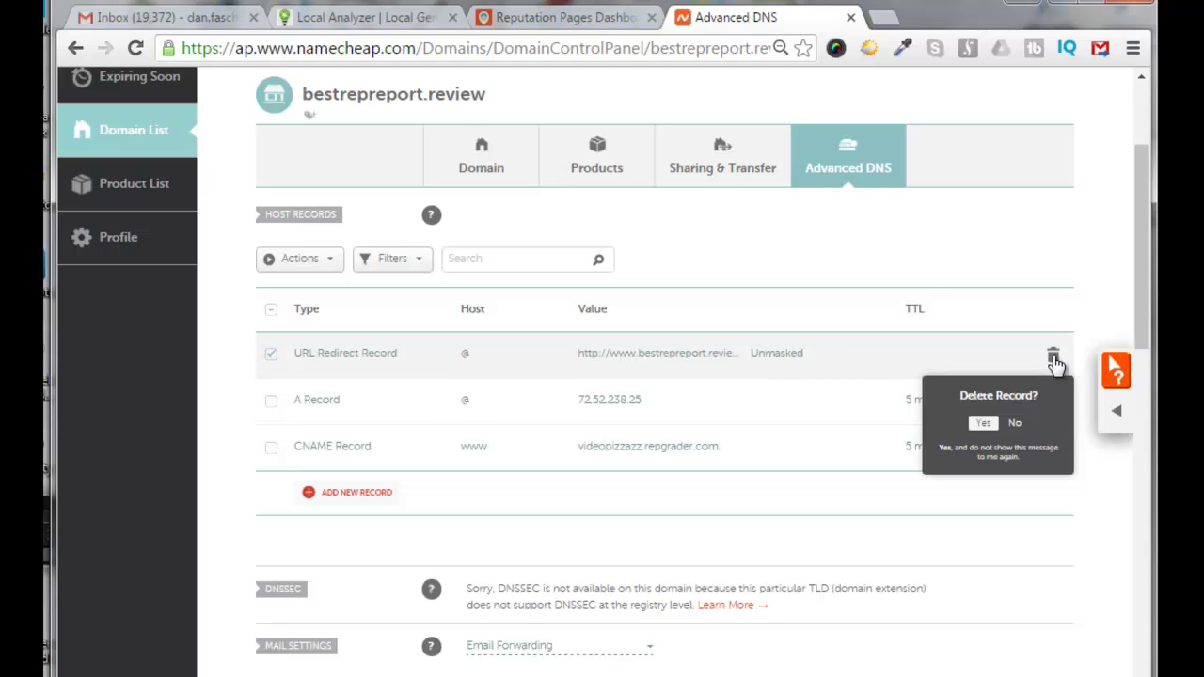
{"action": "left_click", "coordinate": [981, 424]}
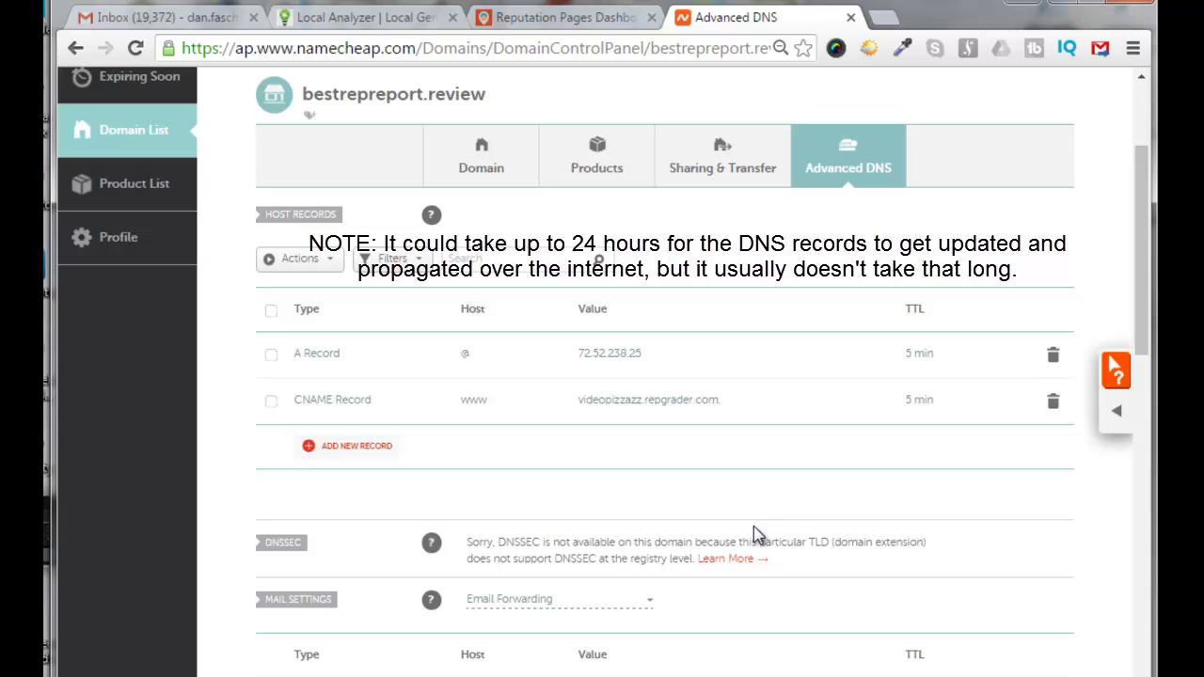
{"action": "scroll", "coordinate": [729, 519], "scroll_direction": "up", "scroll_amount": 2}
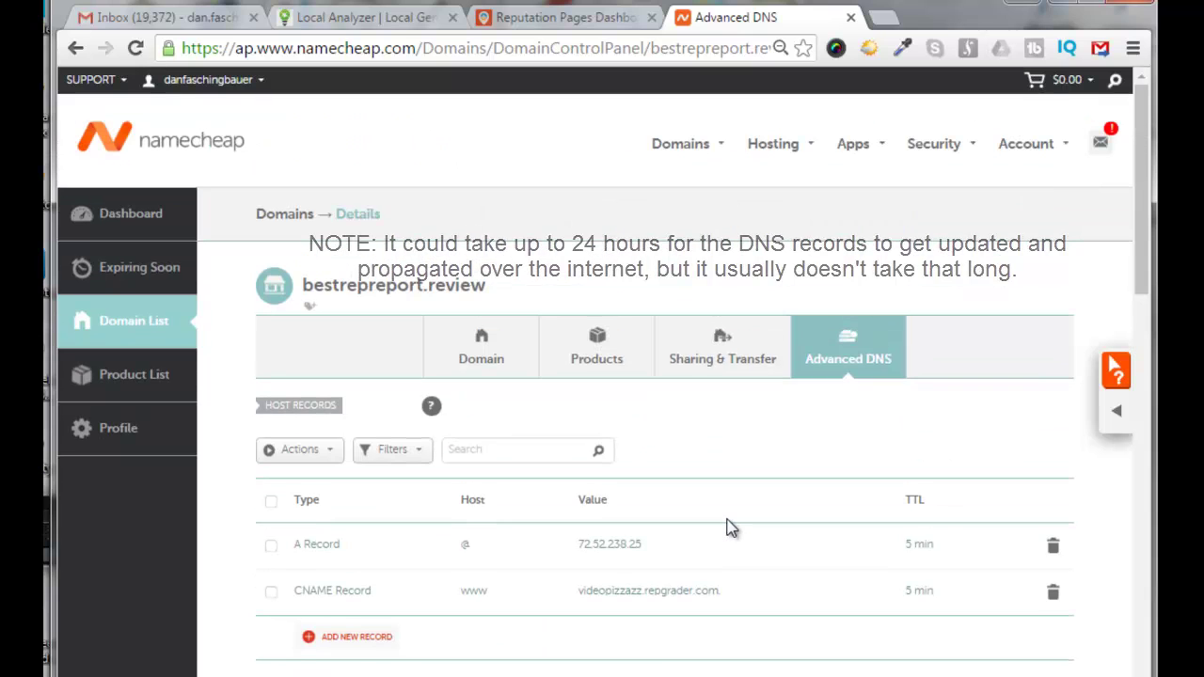